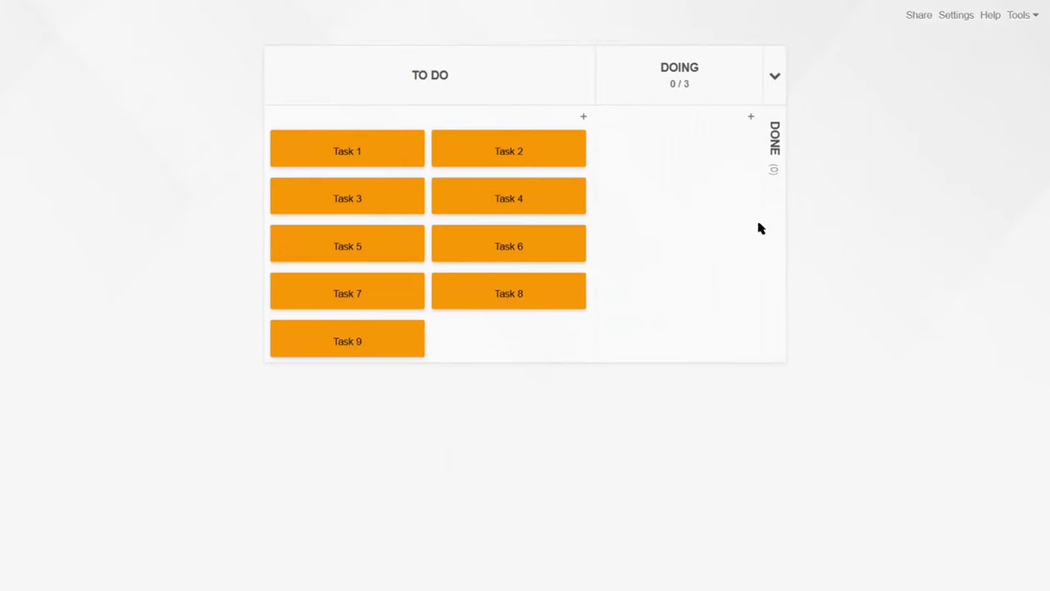
Expand the Done column, move Tasks 1, 3 and 4 into Done and Task 6 into Doing.
left_click(772, 229)
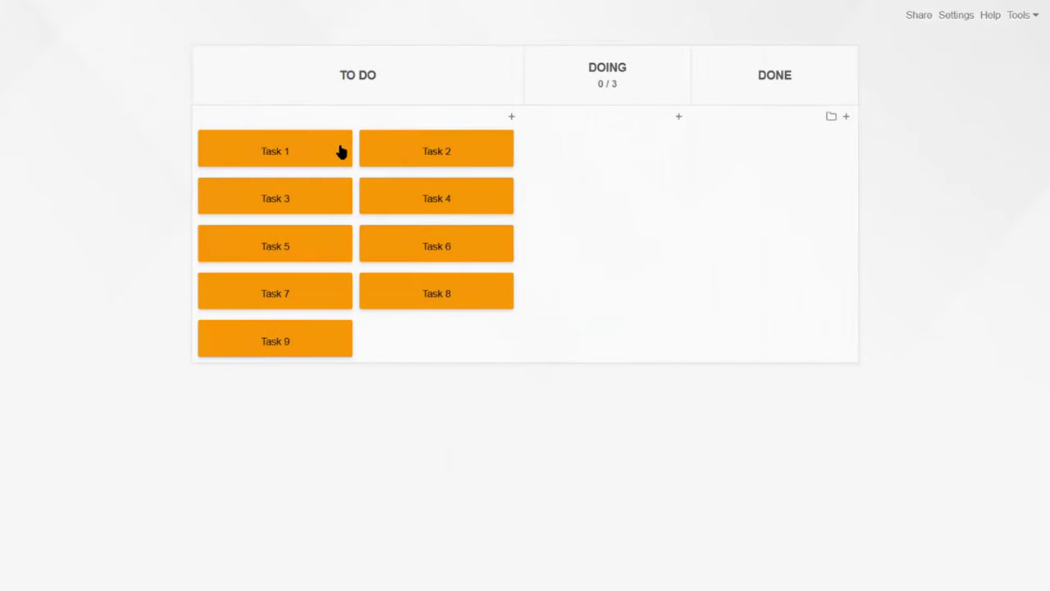
left_click_drag(341, 152, 757, 147)
left_click_drag(301, 156, 746, 201)
left_click_drag(672, 159, 775, 279)
left_click_drag(321, 150, 614, 282)
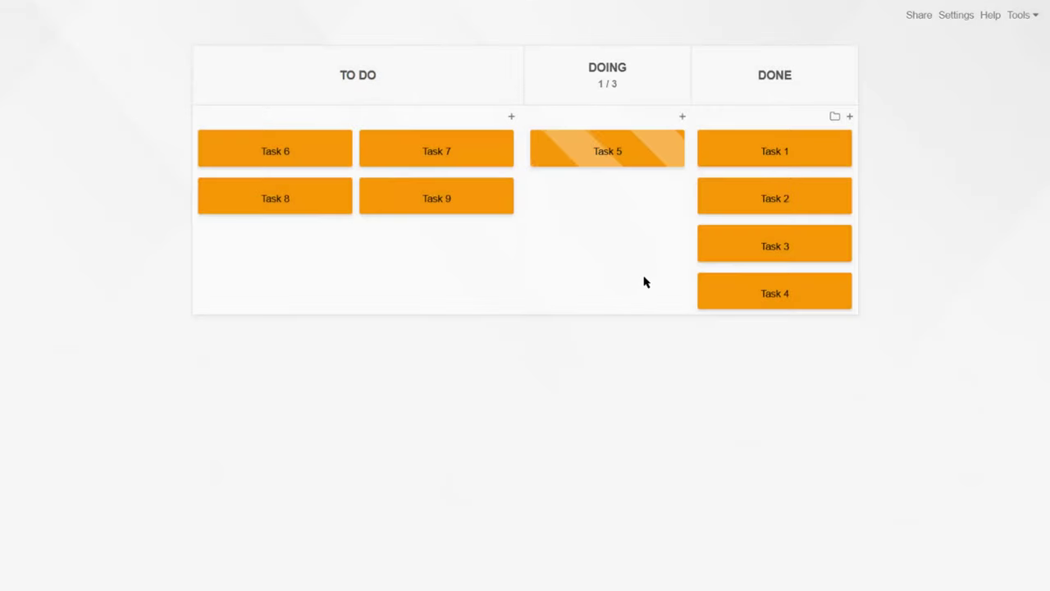
left_click_drag(325, 149, 899, 152)
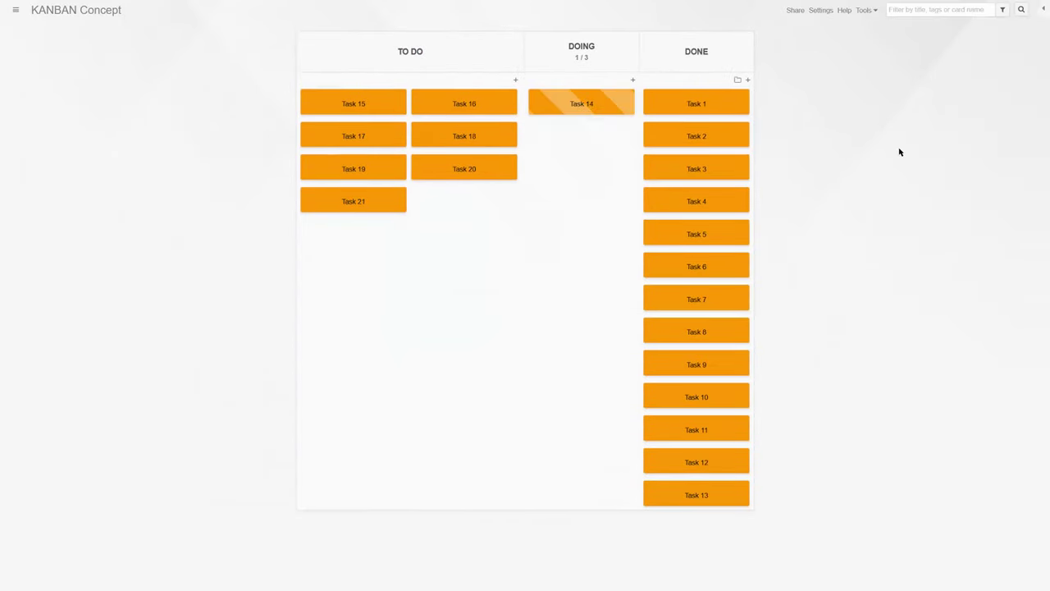
Advance Task 15 and finished tasks, put Task 16 in Done and Tasks 17–18 in Doing.
left_click_drag(394, 104, 797, 128)
left_click_drag(582, 103, 695, 516)
left_click_drag(582, 104, 861, 173)
left_click_drag(368, 94, 574, 143)
left_click_drag(469, 94, 576, 124)
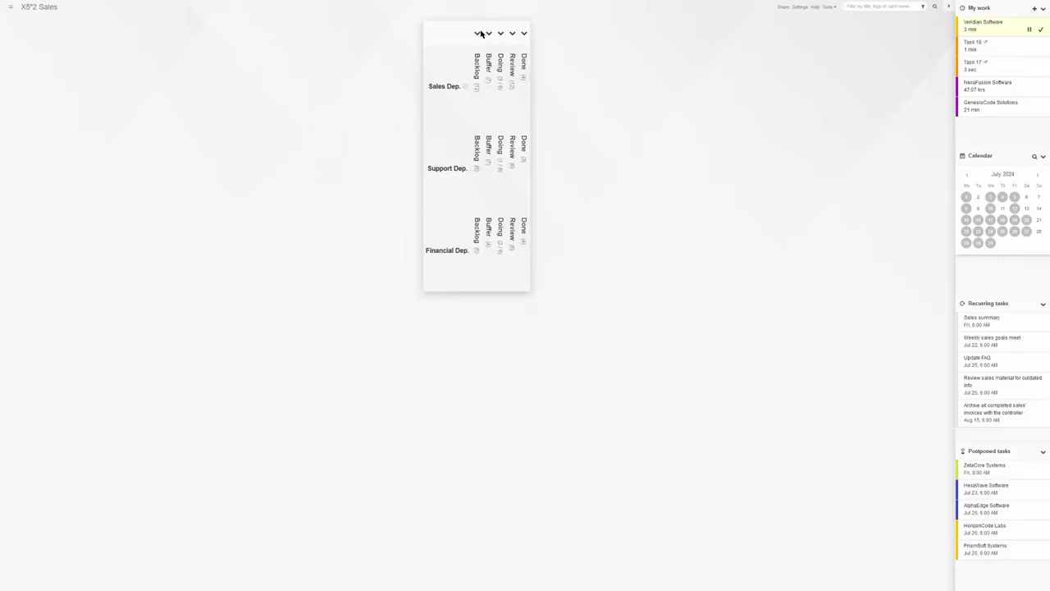
Expand the Backlog, Buffer, Doing, Review and Done columns, then collapse and re-expand the Support Dep. swimlane.
left_click(479, 33)
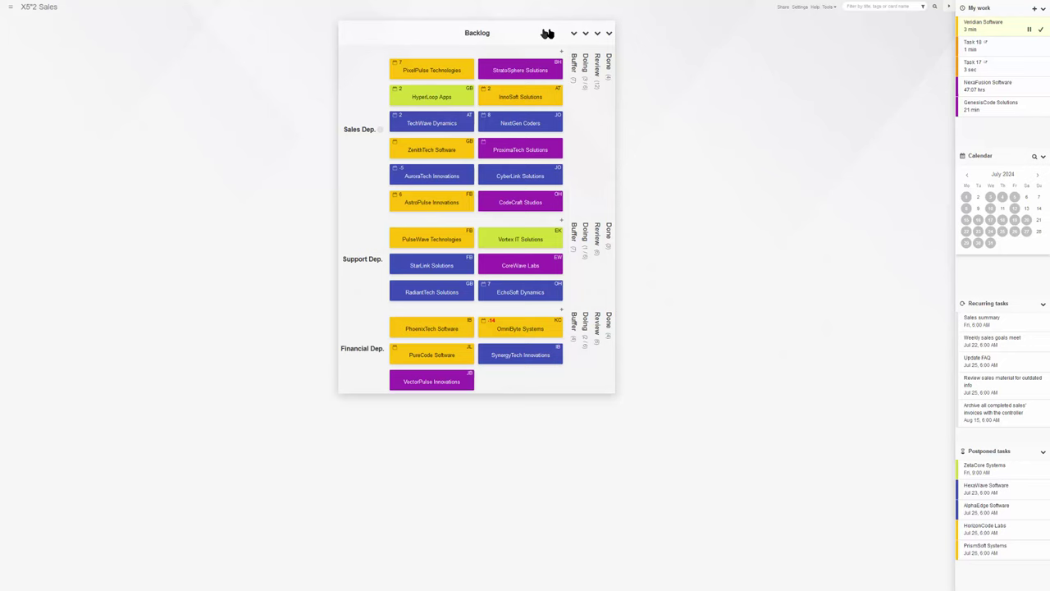
left_click(573, 33)
left_click(620, 32)
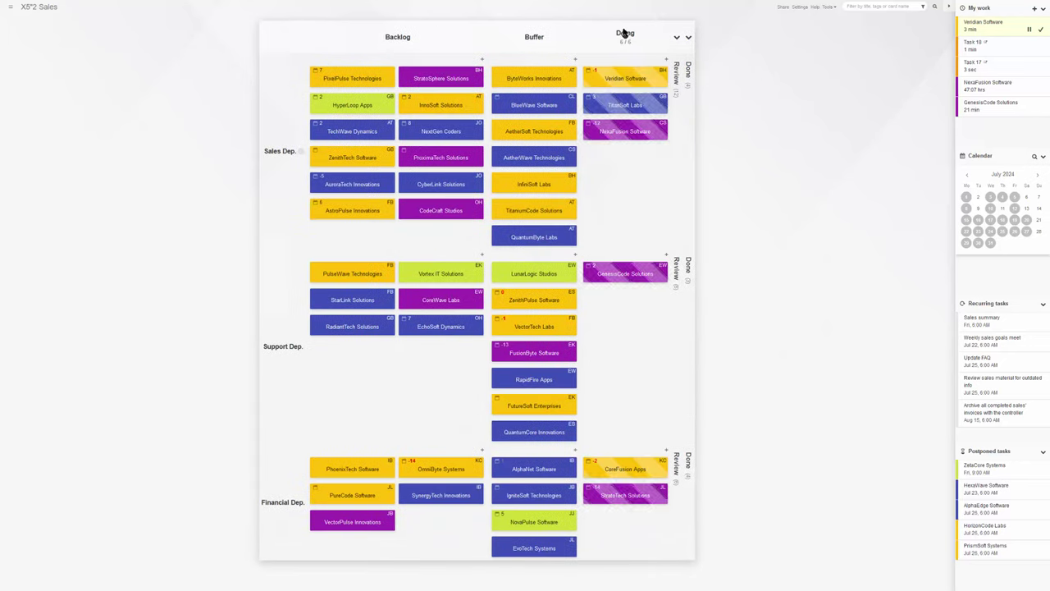
left_click(676, 36)
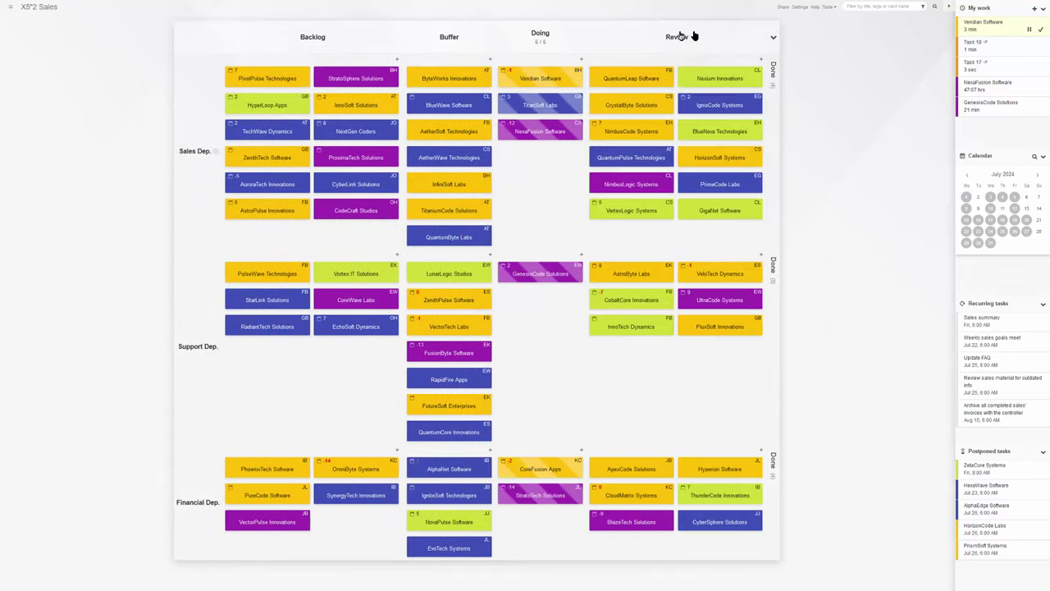
left_click(773, 36)
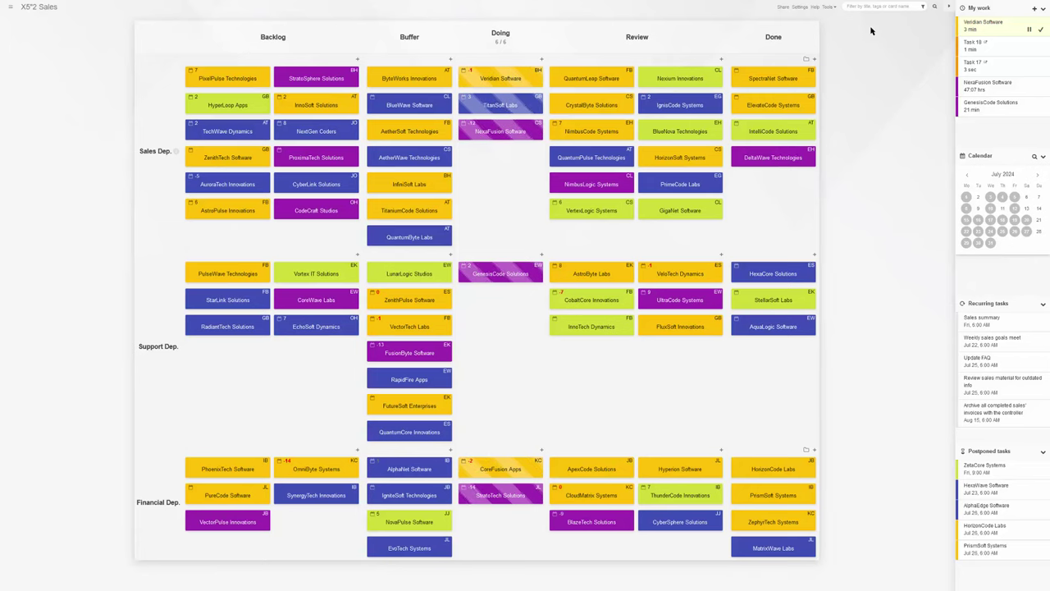
left_click(168, 351)
left_click(170, 261)
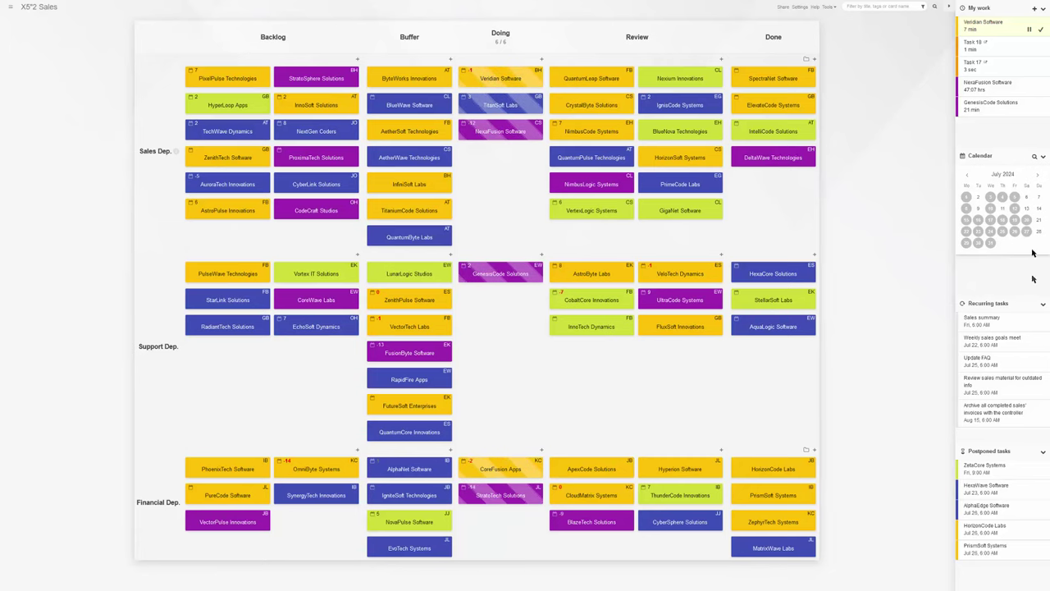
left_click(1034, 157)
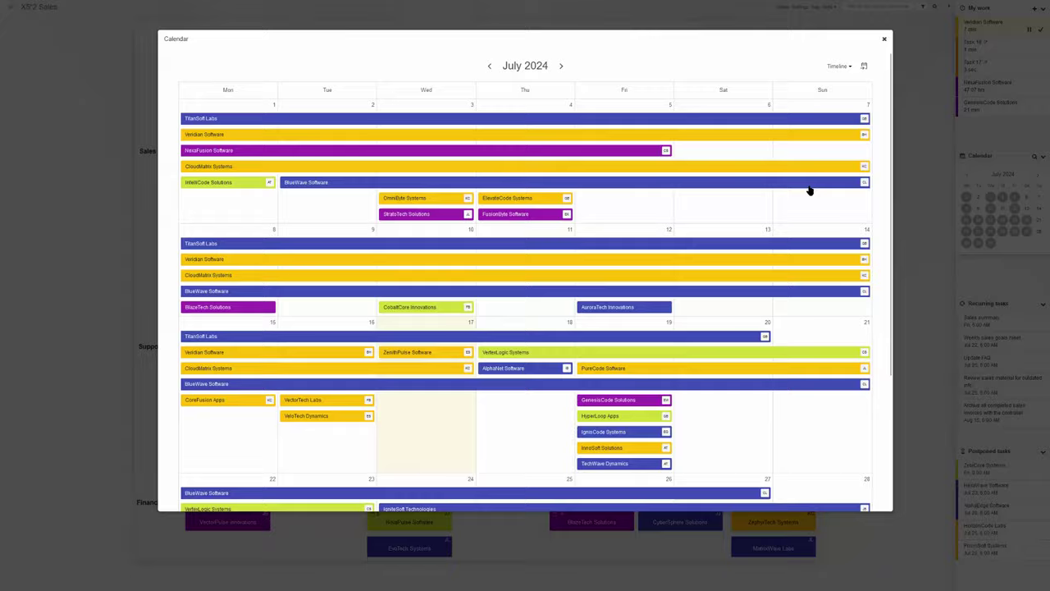
scroll(808, 190, "down", 4)
scroll(808, 190, "up", 4)
left_click(525, 214)
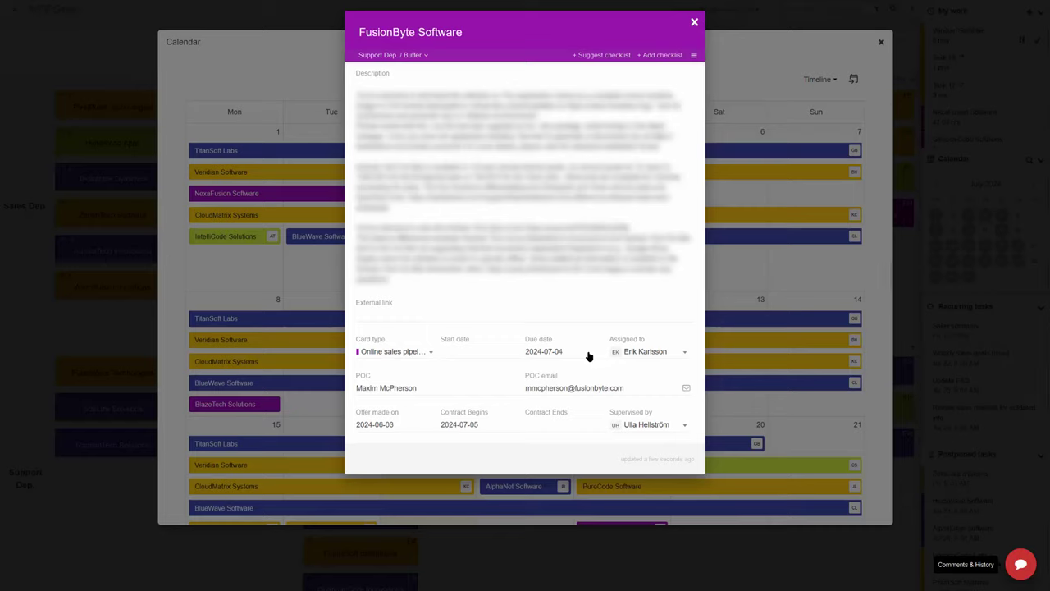
left_click(588, 356)
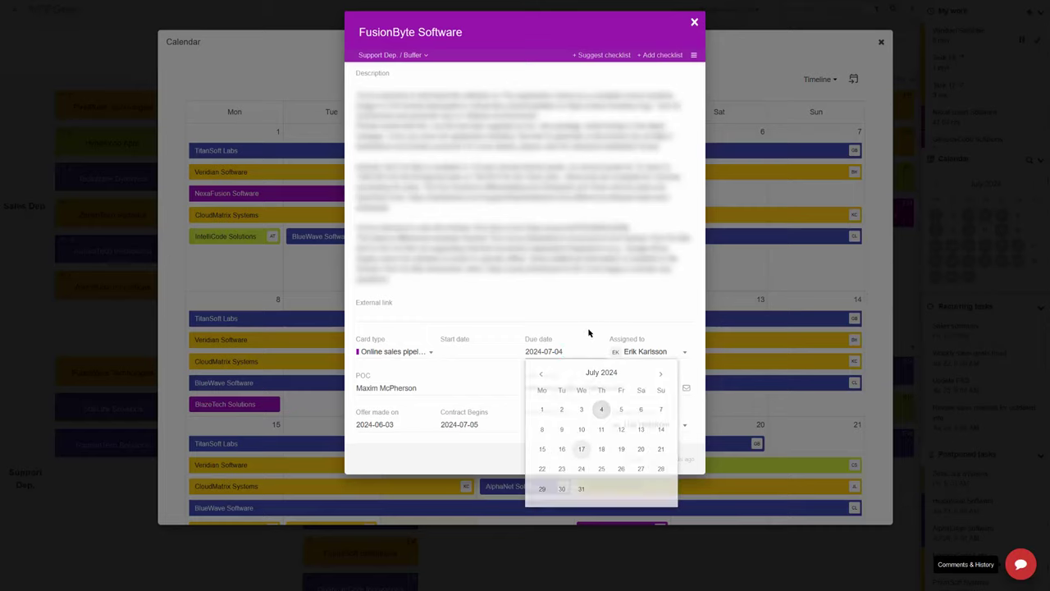
left_click(588, 331)
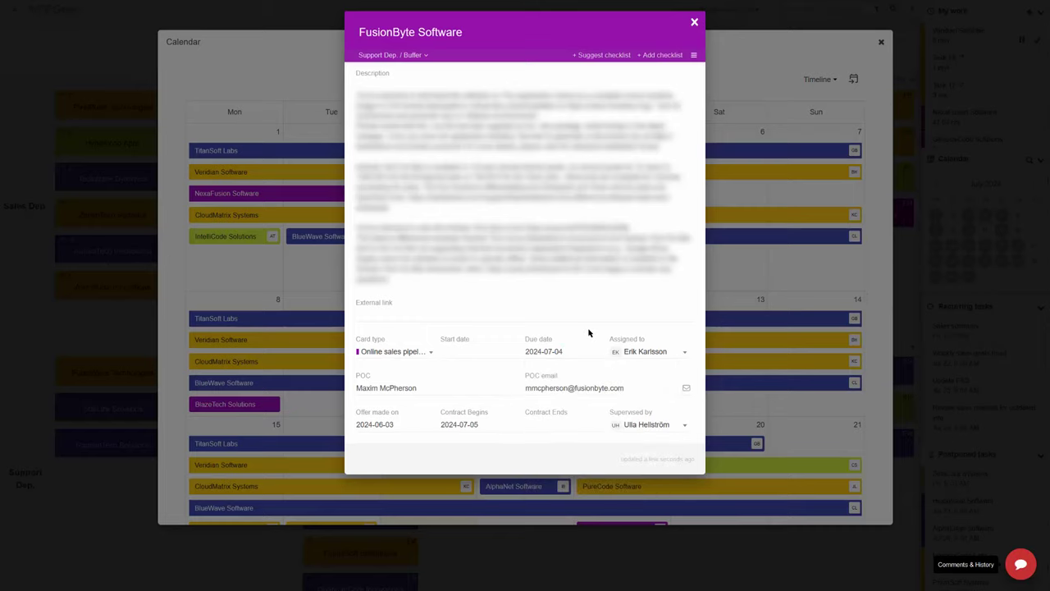
left_click(492, 426)
left_click(500, 408)
key("Escape")
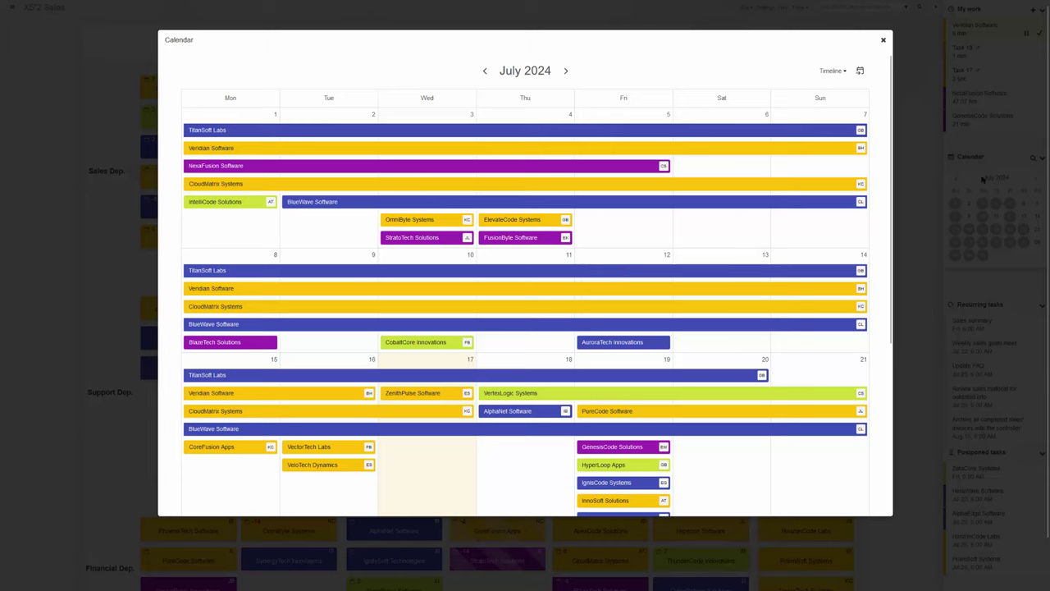
left_click(928, 154)
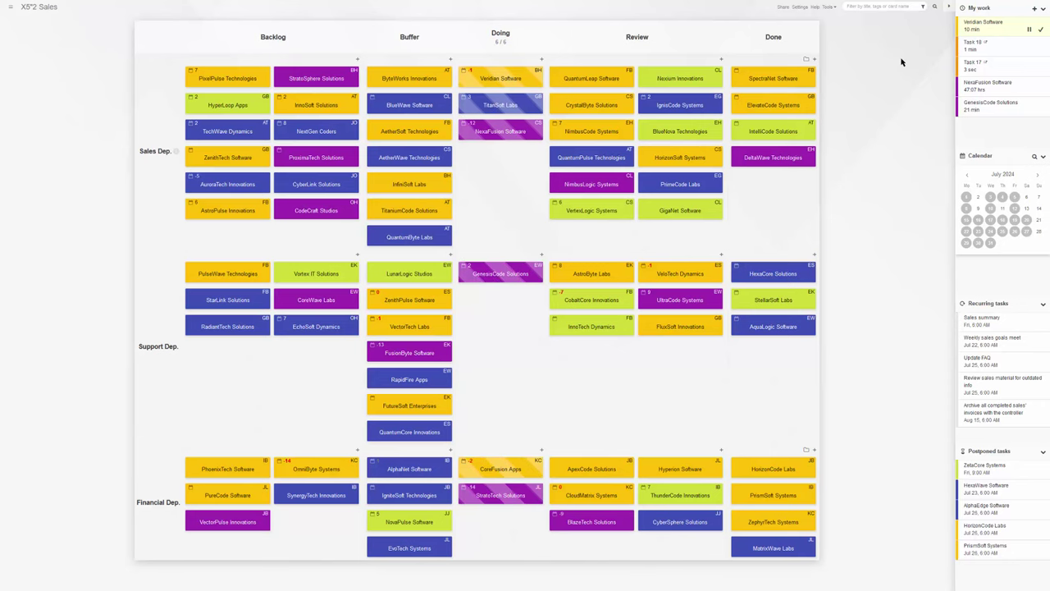
Reopen the calendar with C and try Start date and Due date views before returning to the timeline.
key("c")
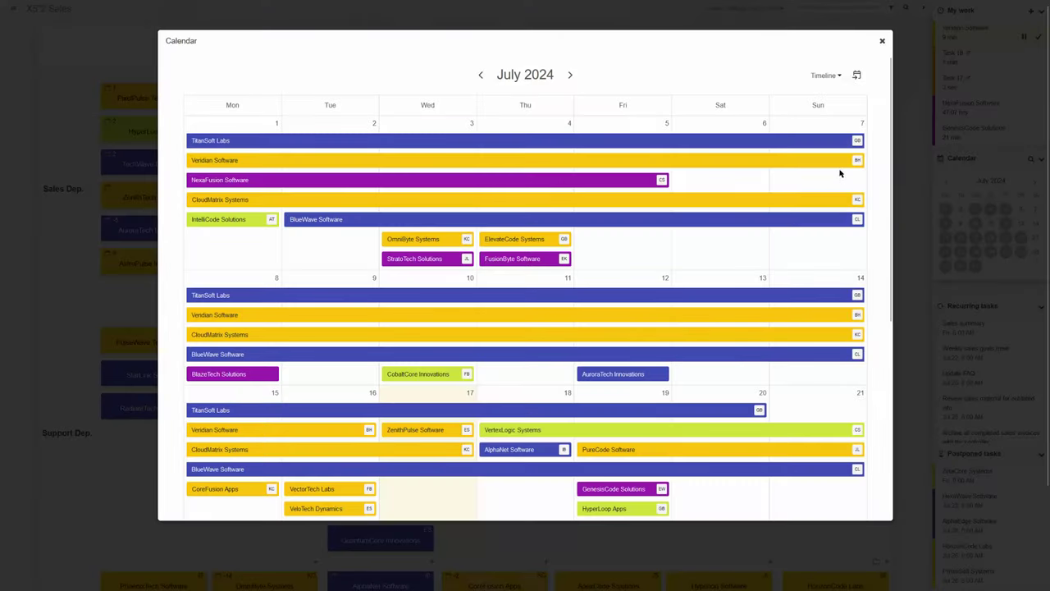
left_click(839, 75)
left_click(814, 119)
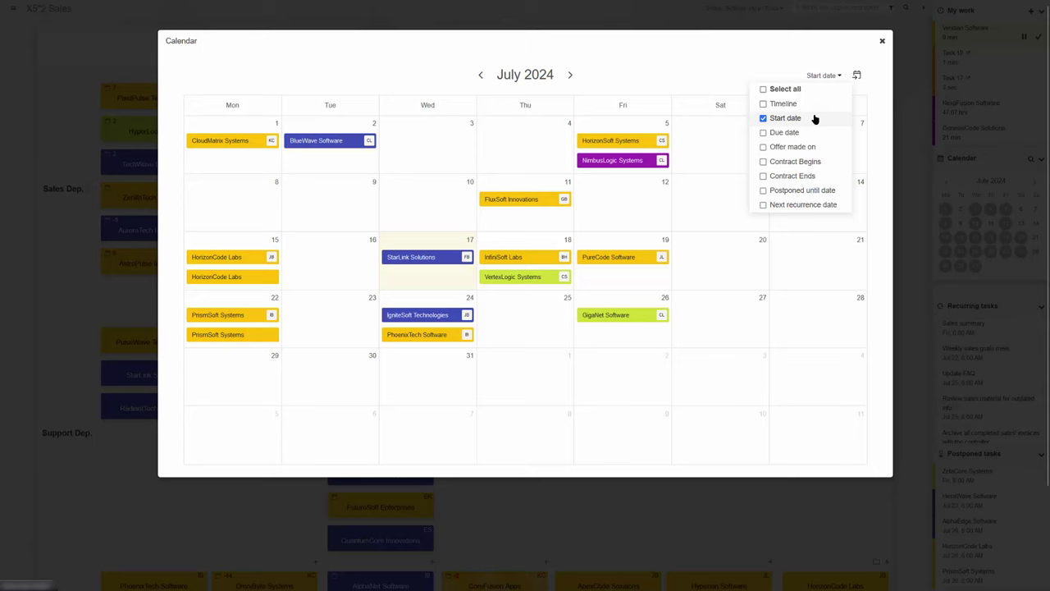
left_click(814, 119)
left_click(804, 133)
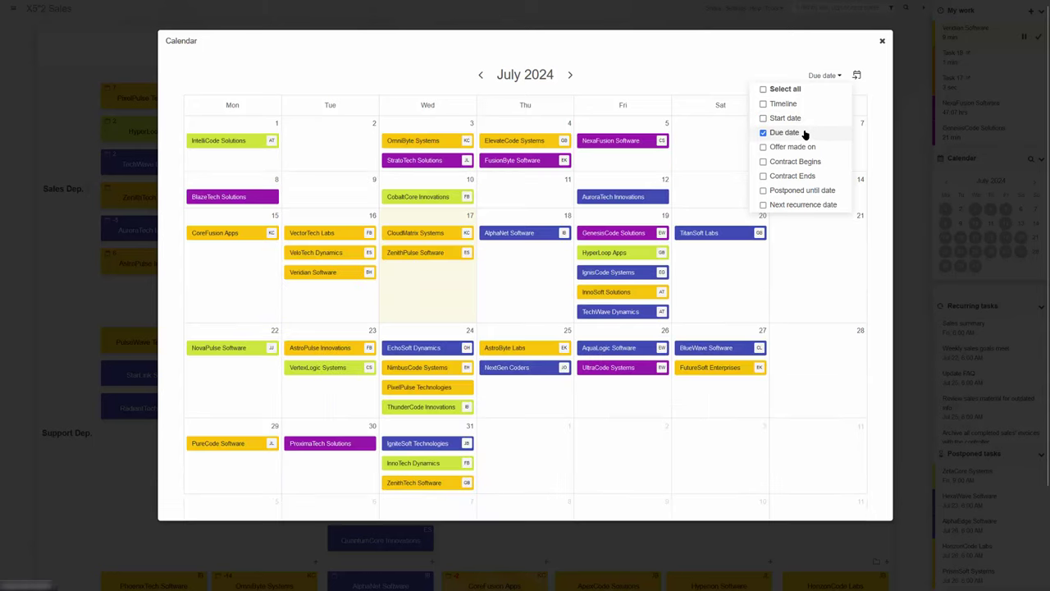
left_click(803, 132)
left_click(786, 104)
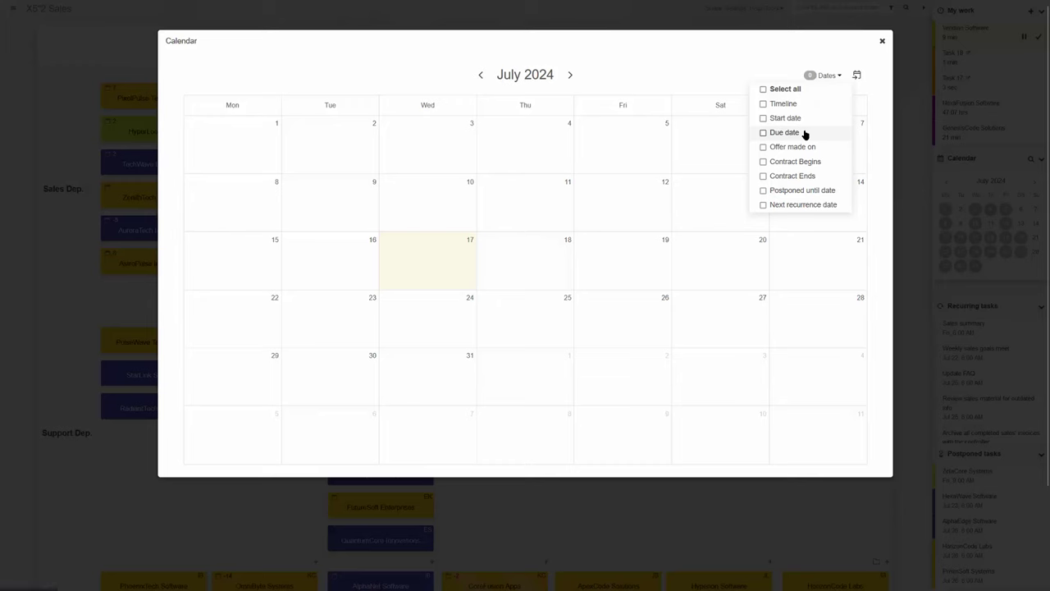
Try Postponed until, Next recurrence, Offer made on and Contract dates, finally showing only Due date.
left_click(806, 190)
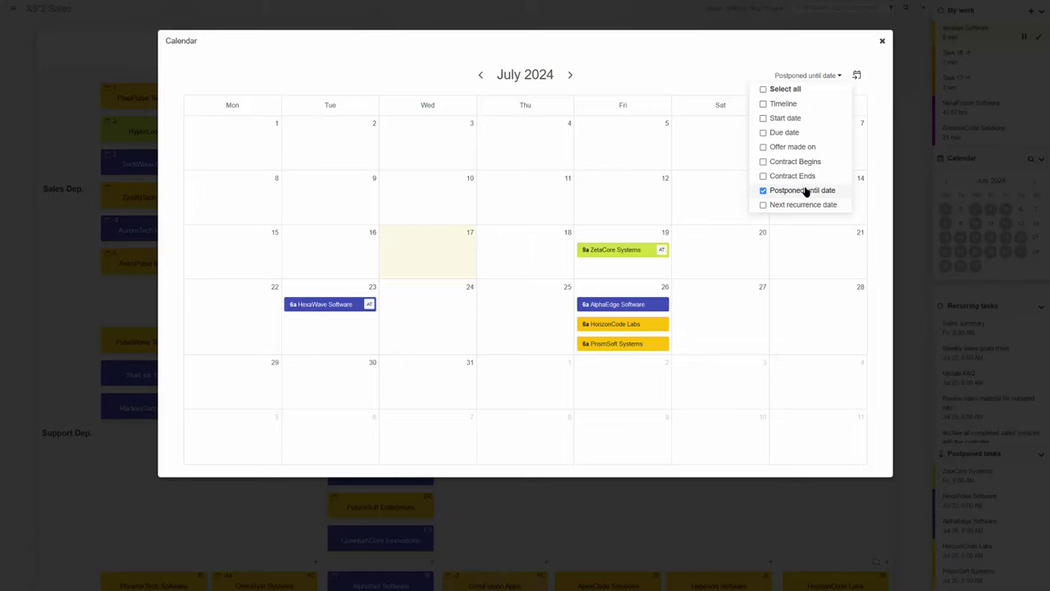
left_click(807, 190)
left_click(810, 205)
left_click(809, 205)
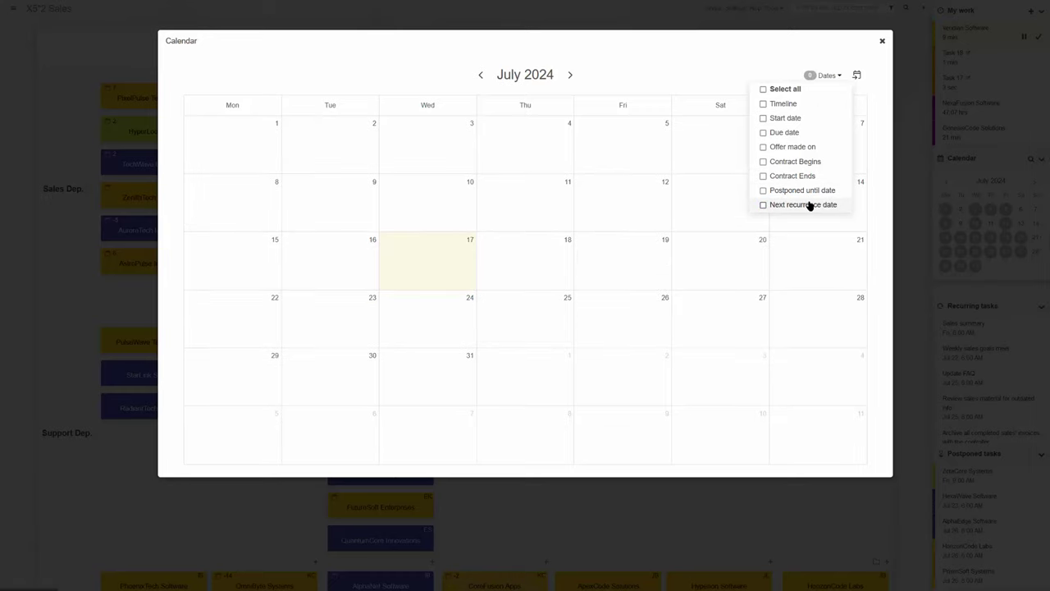
left_click(805, 148)
left_click(804, 148)
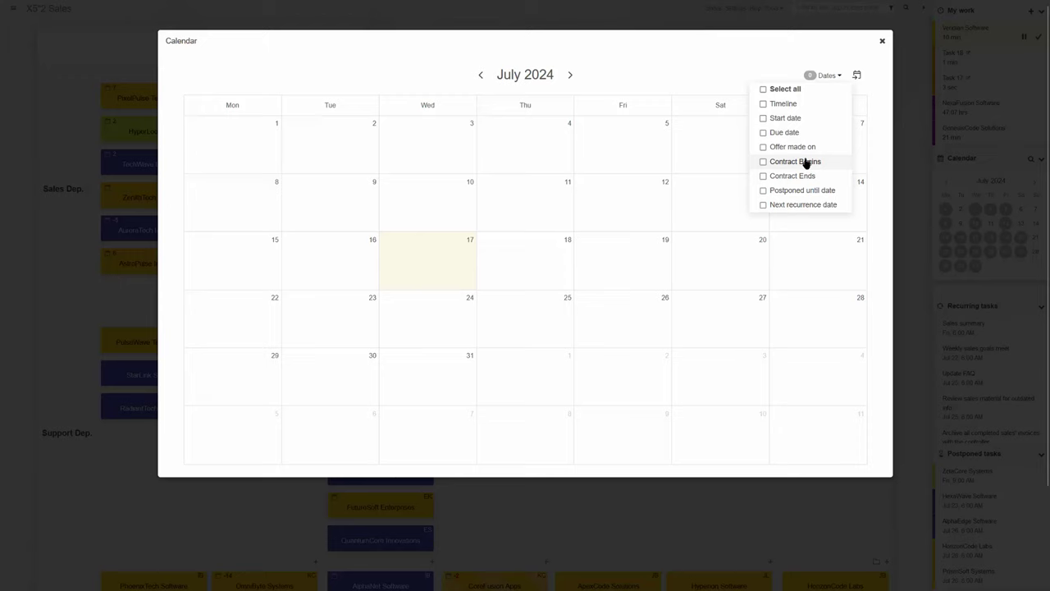
left_click(805, 162)
left_click(805, 162)
left_click(806, 176)
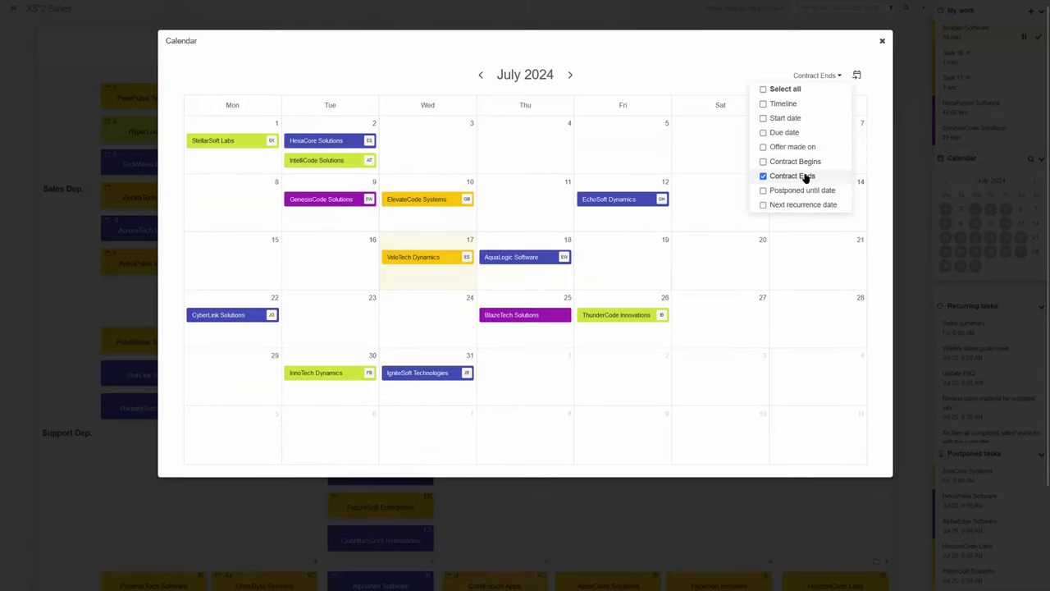
left_click(806, 177)
left_click(786, 132)
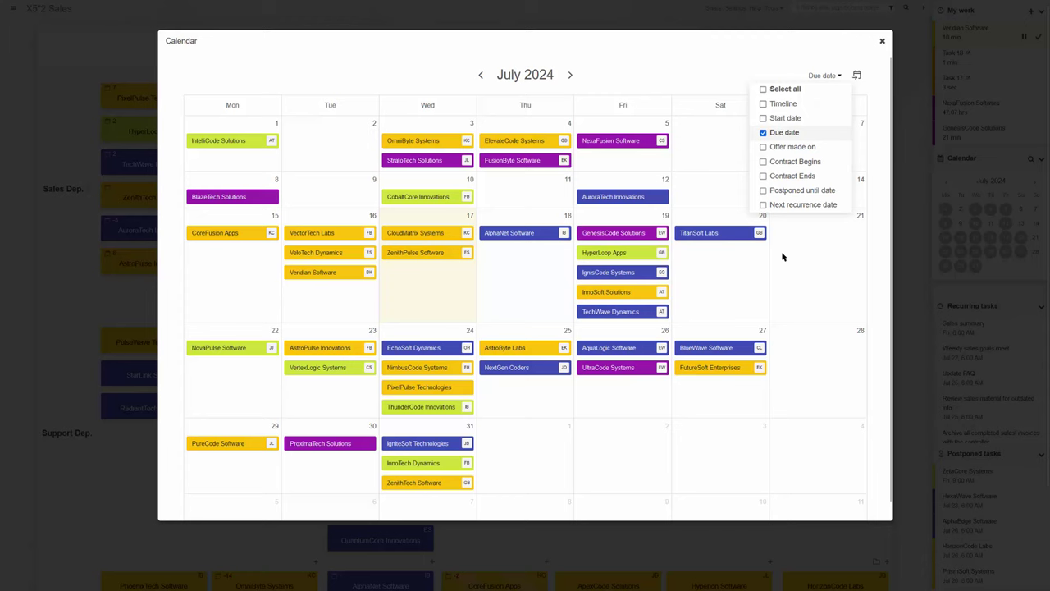
Close the calendar and move QuantumLeap Software, Nexium Innovations and AstroByte Labs to Done.
left_click(882, 44)
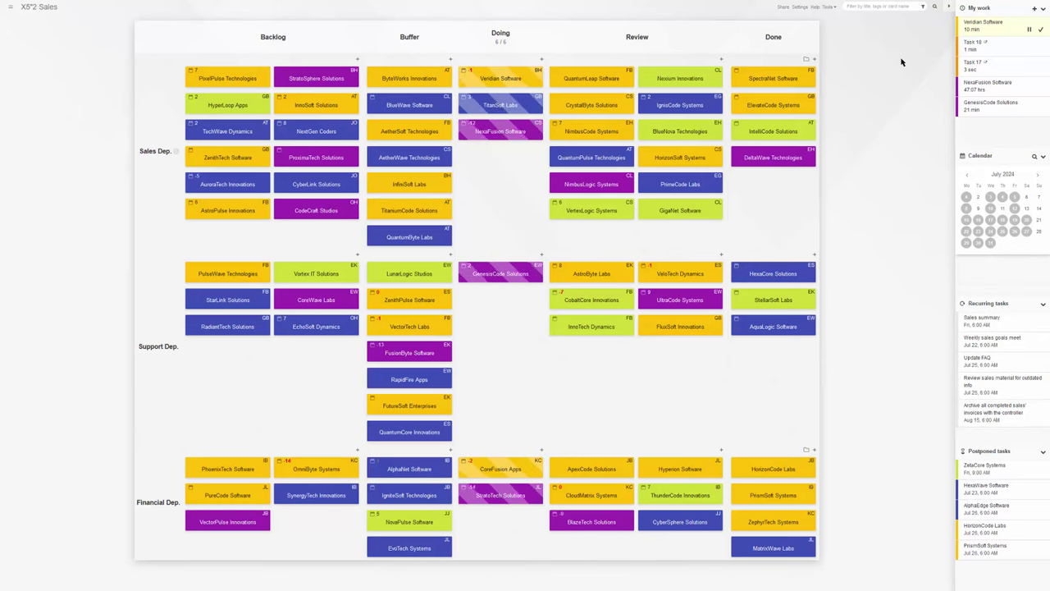
right_click(617, 82)
left_click(629, 113)
right_click(616, 80)
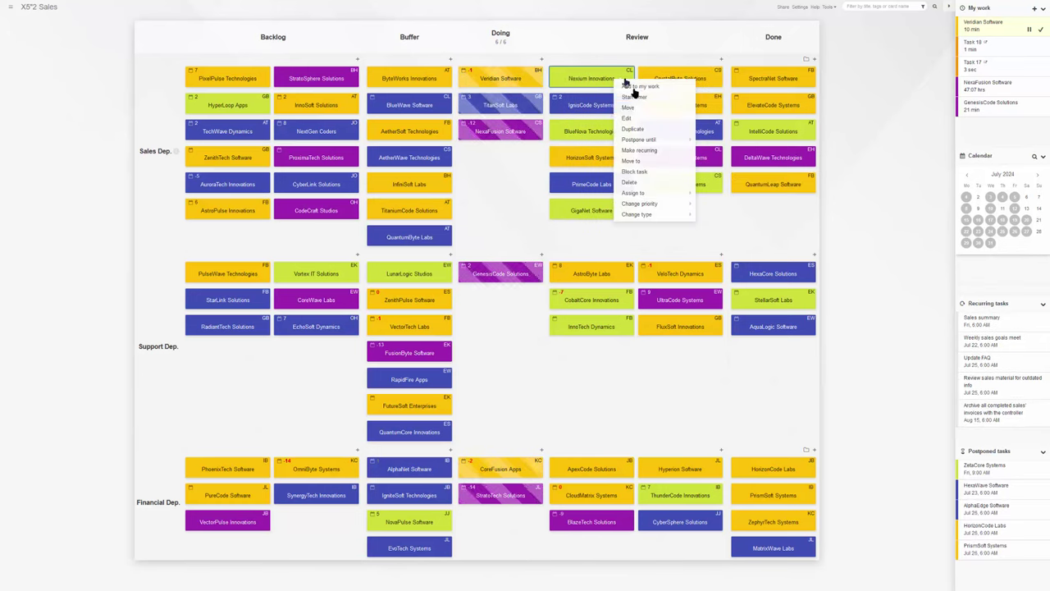
left_click(630, 112)
right_click(604, 283)
left_click(608, 305)
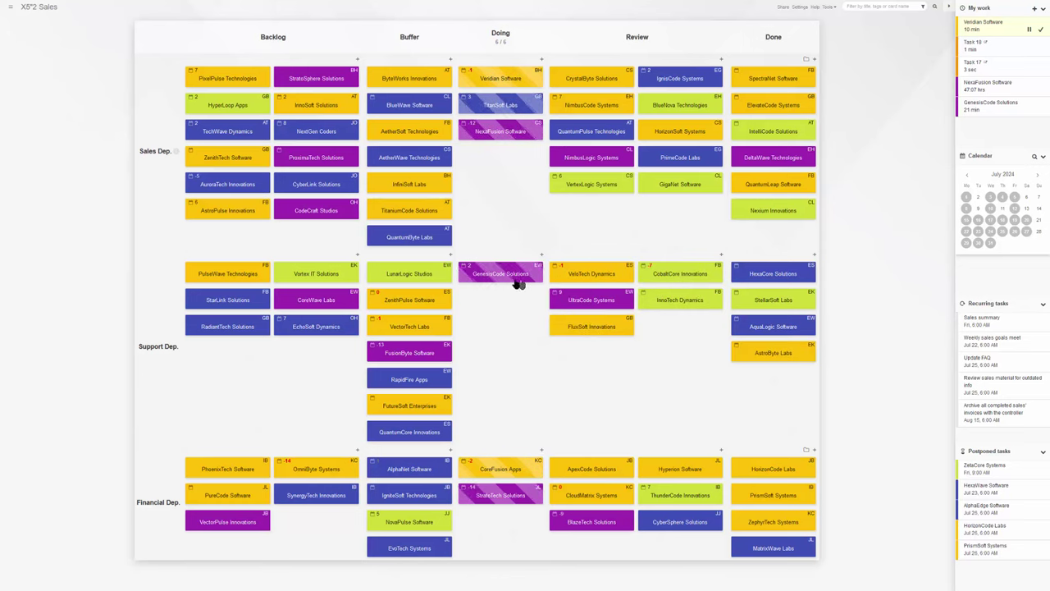
Advance Veridian Software to Review, return ByteWorks Innovations to Buffer's top, and move ZenithPulse Software into Doing.
left_click(532, 78)
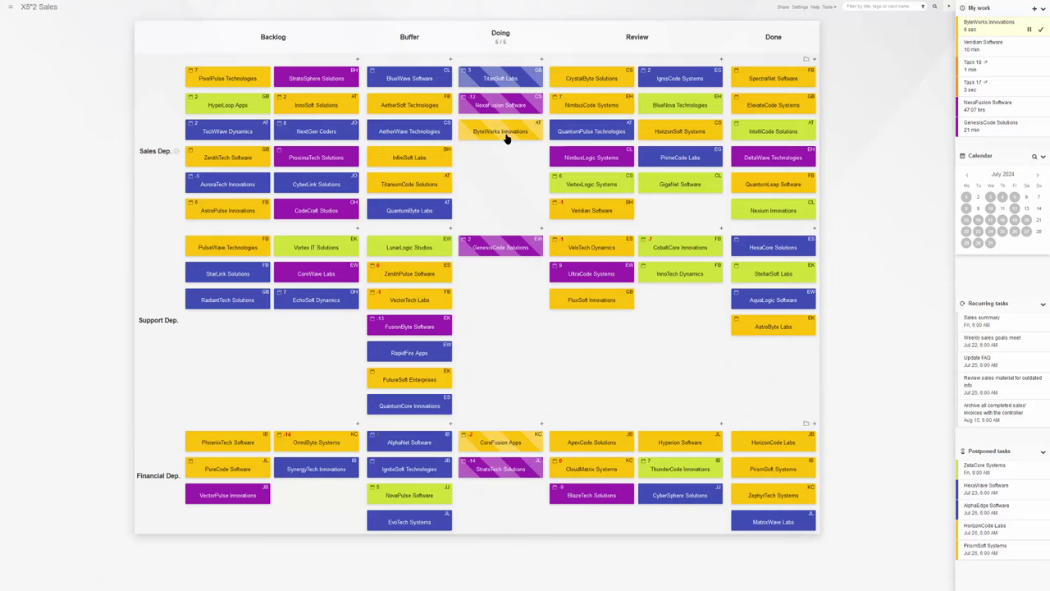
left_click_drag(506, 135, 418, 74)
left_click_drag(434, 299, 500, 300)
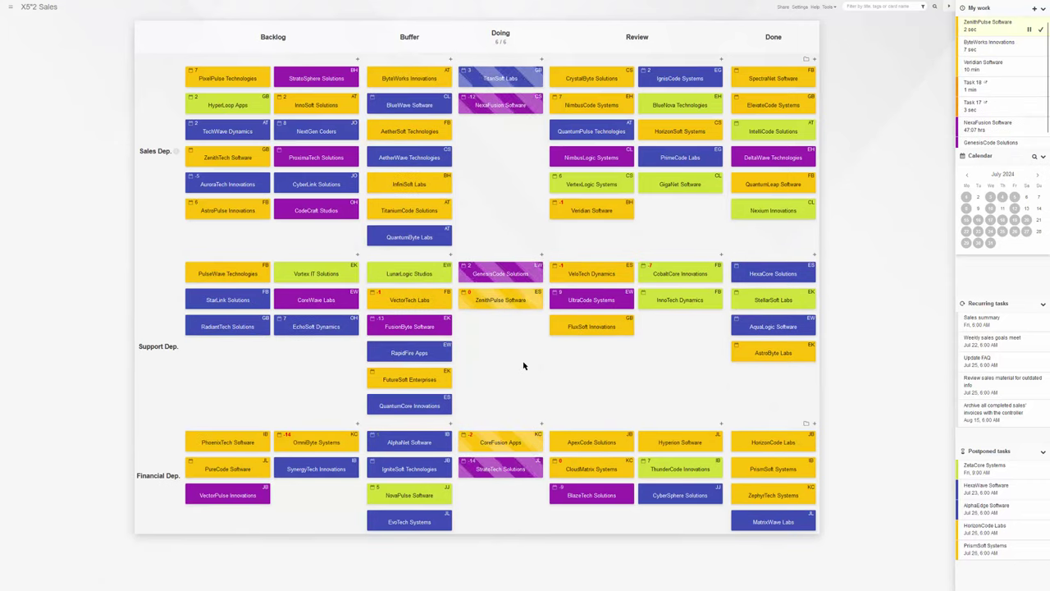
In the full calendar, reschedule TitanSoft Labs to the 18th and BlueWave Software and FutureSoft Enterprises to the 29th.
left_click(1035, 156)
left_click_drag(730, 207, 537, 223)
left_click_drag(701, 298, 271, 394)
left_click_drag(709, 304, 218, 412)
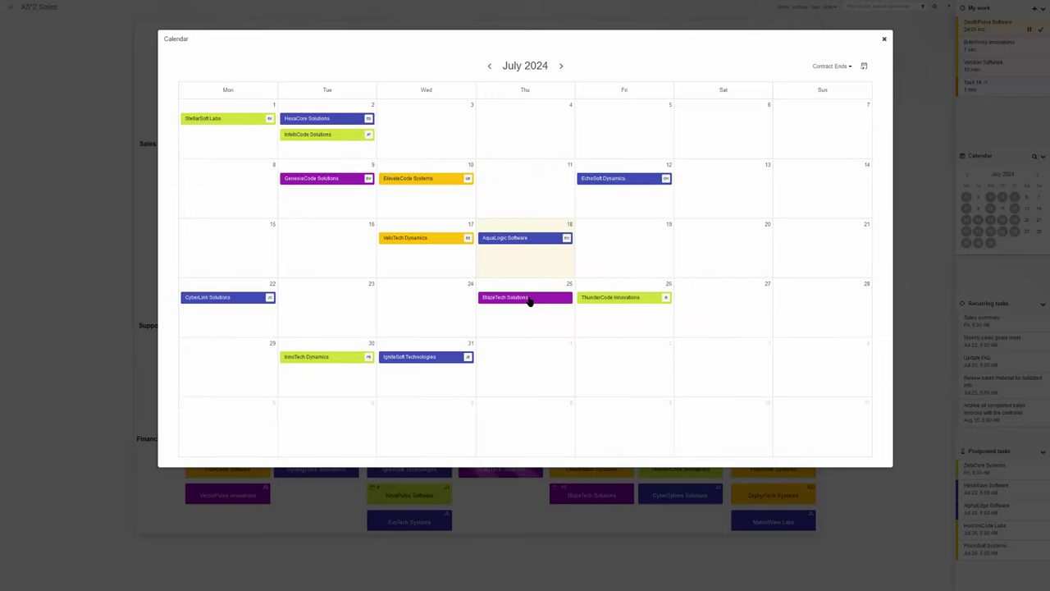
From the calendar, give the BlazeTech Solutions card a start date of July 1, 2024.
left_click(556, 297)
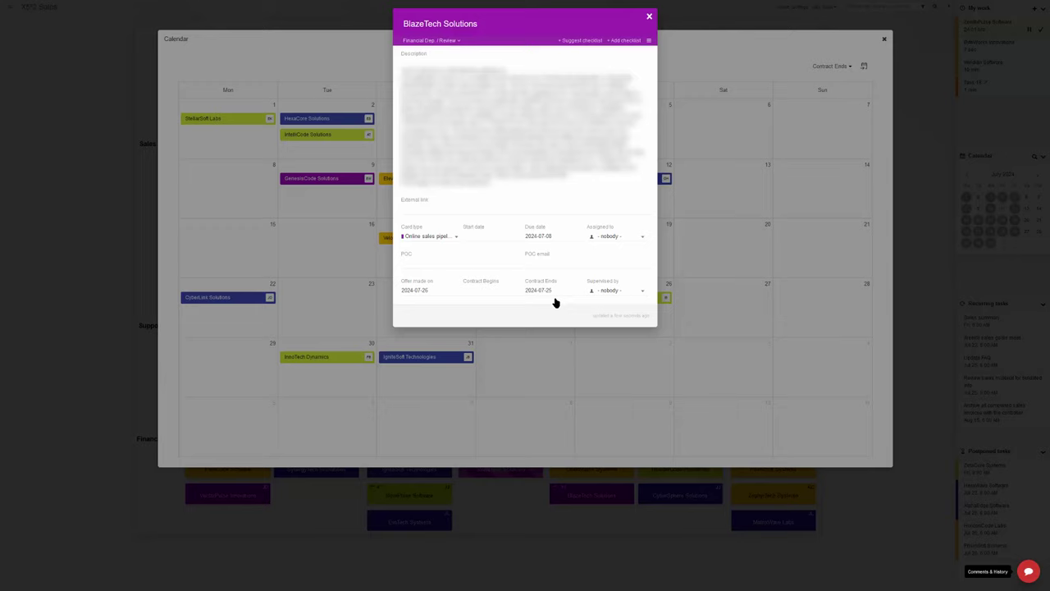
left_click(493, 238)
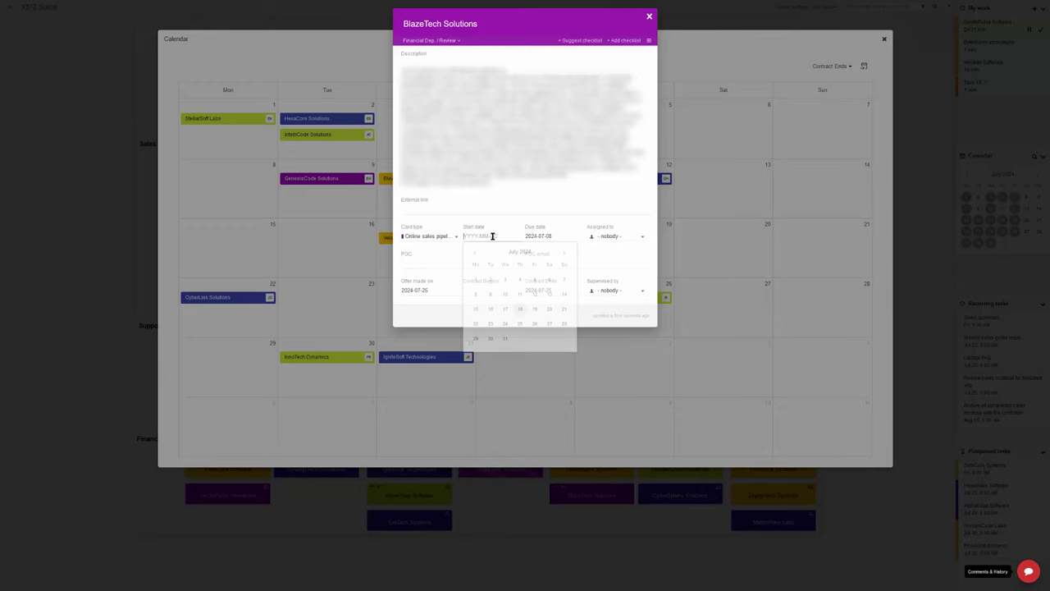
left_click(475, 281)
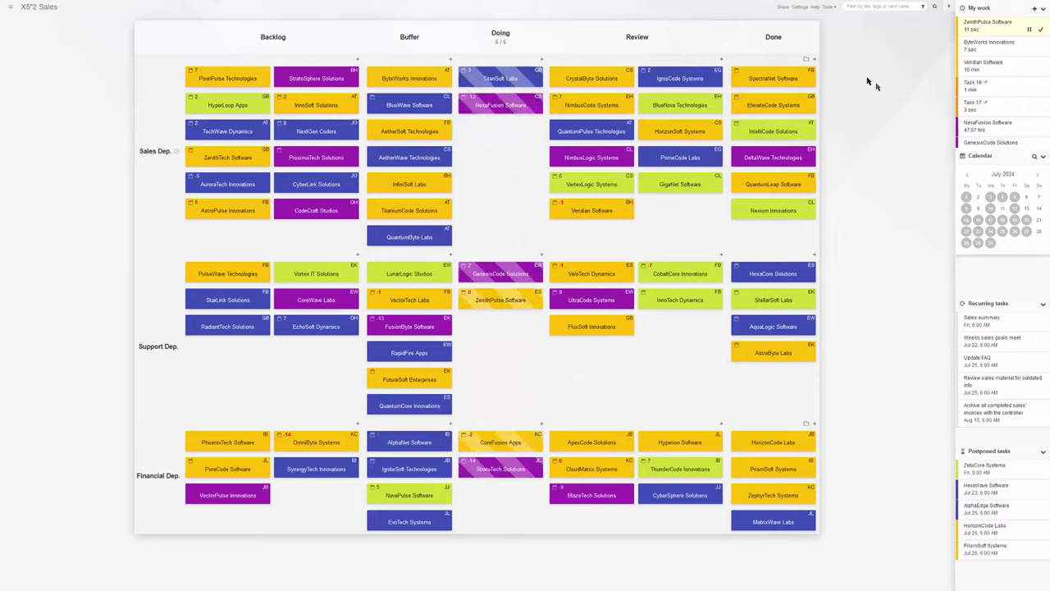
left_click(800, 7)
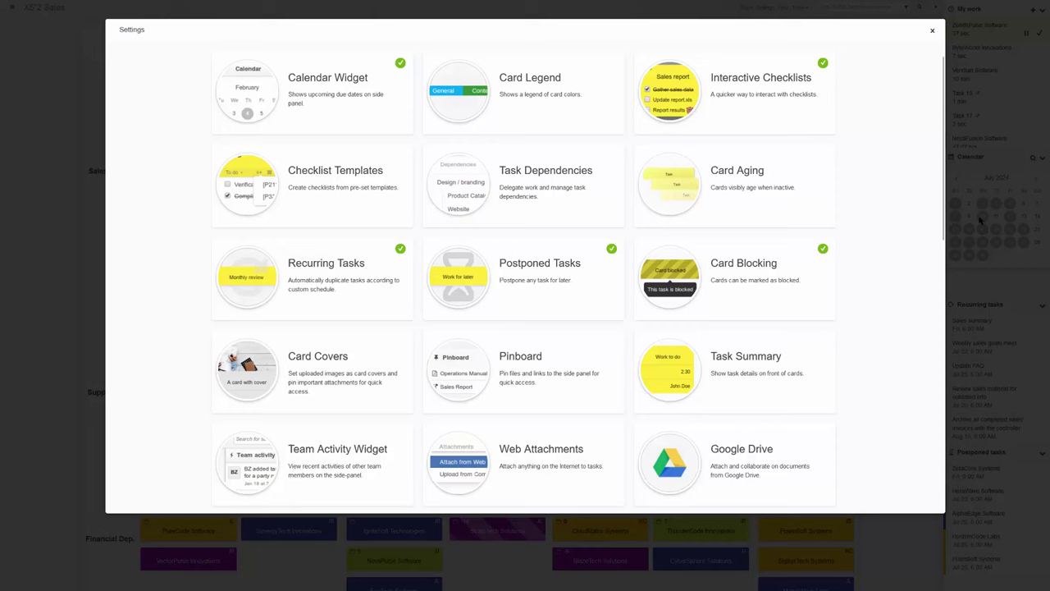
left_click_drag(945, 189, 972, 371)
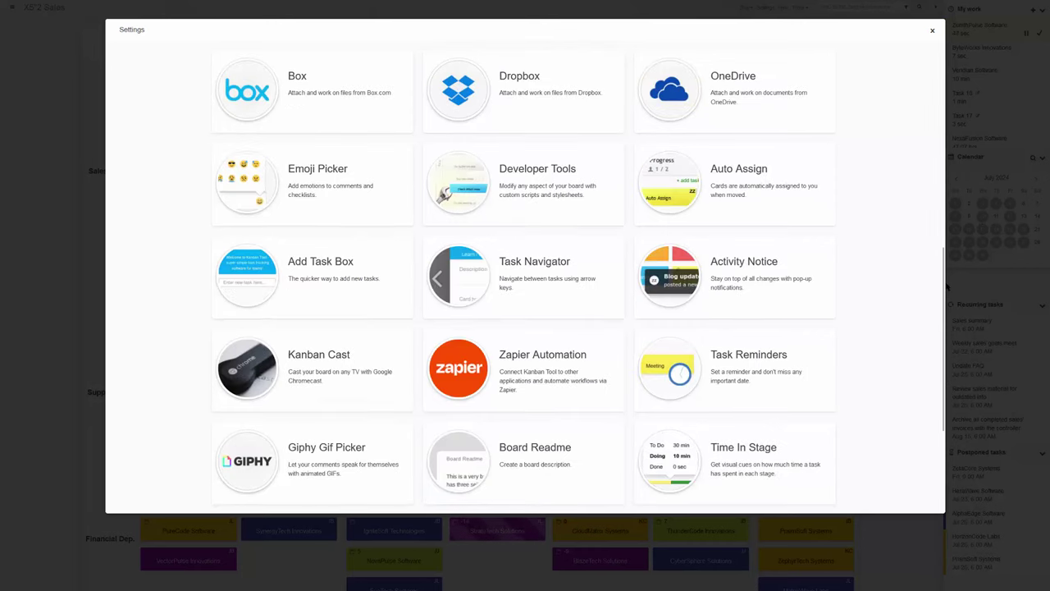
left_click_drag(947, 286, 943, 398)
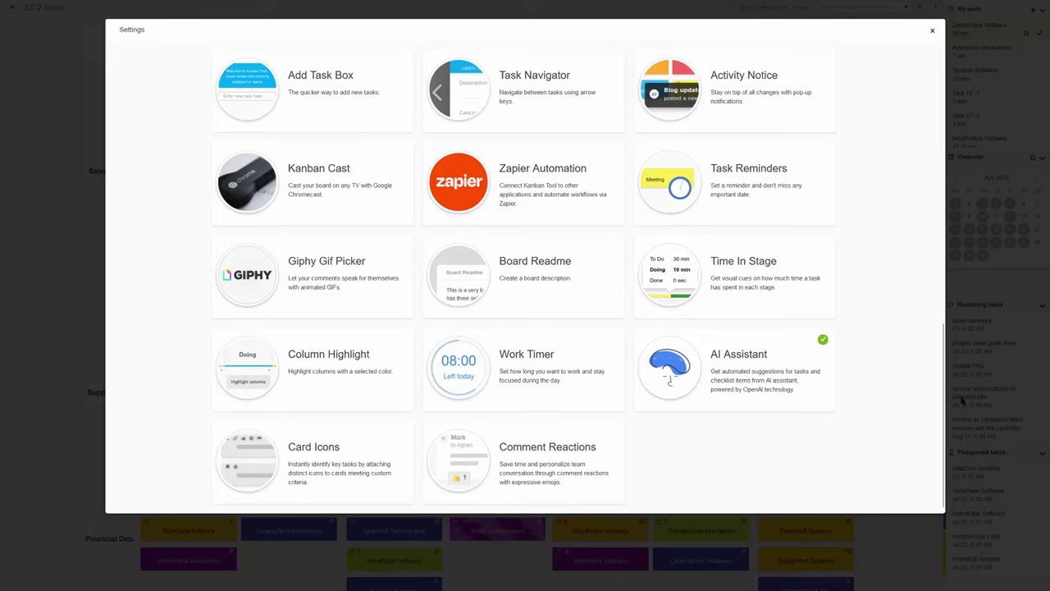
left_click(963, 401)
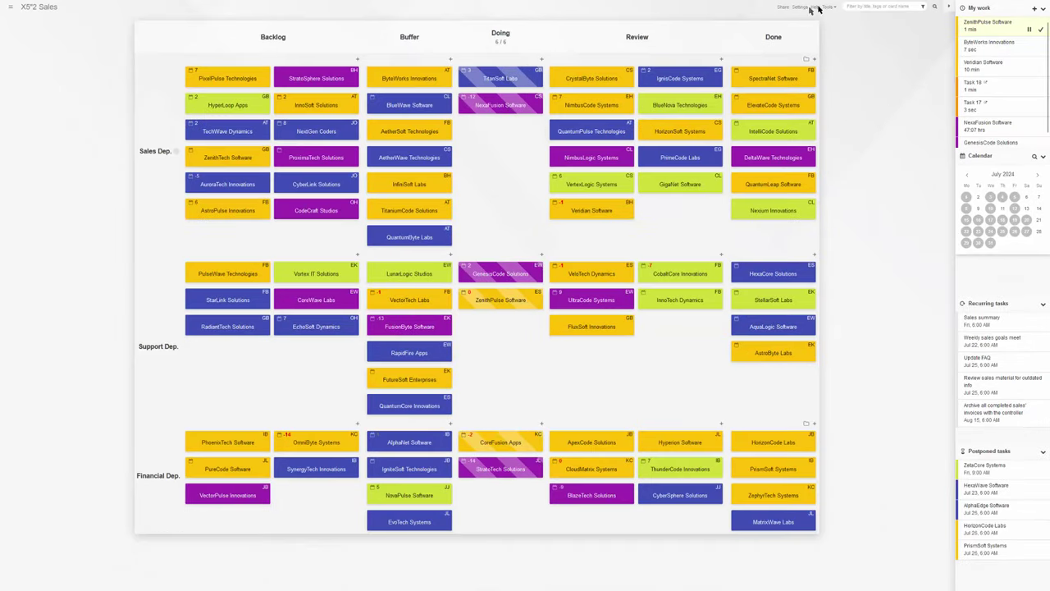
left_click(922, 7)
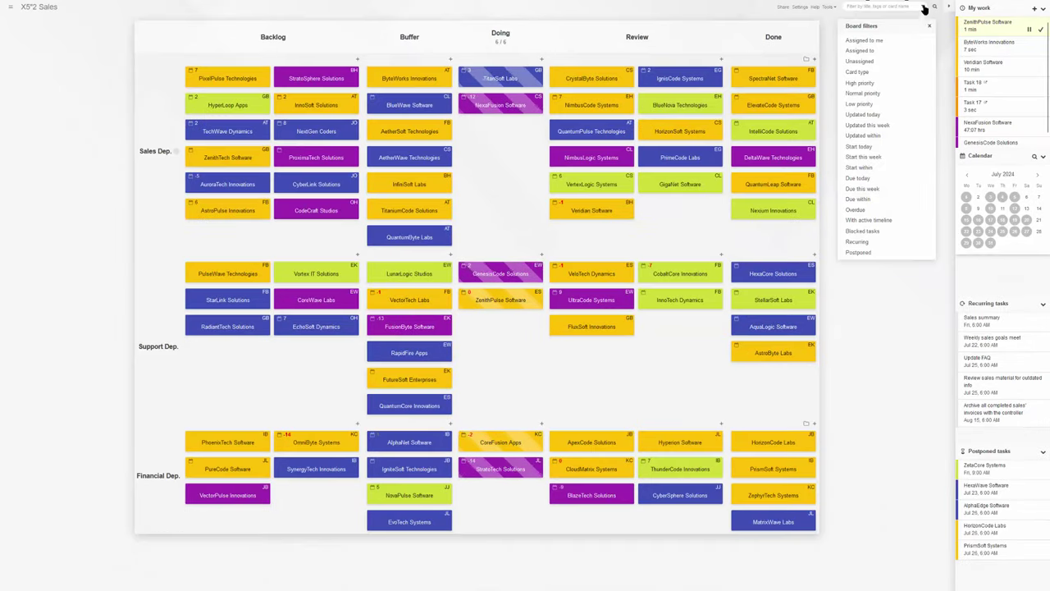
left_click(908, 189)
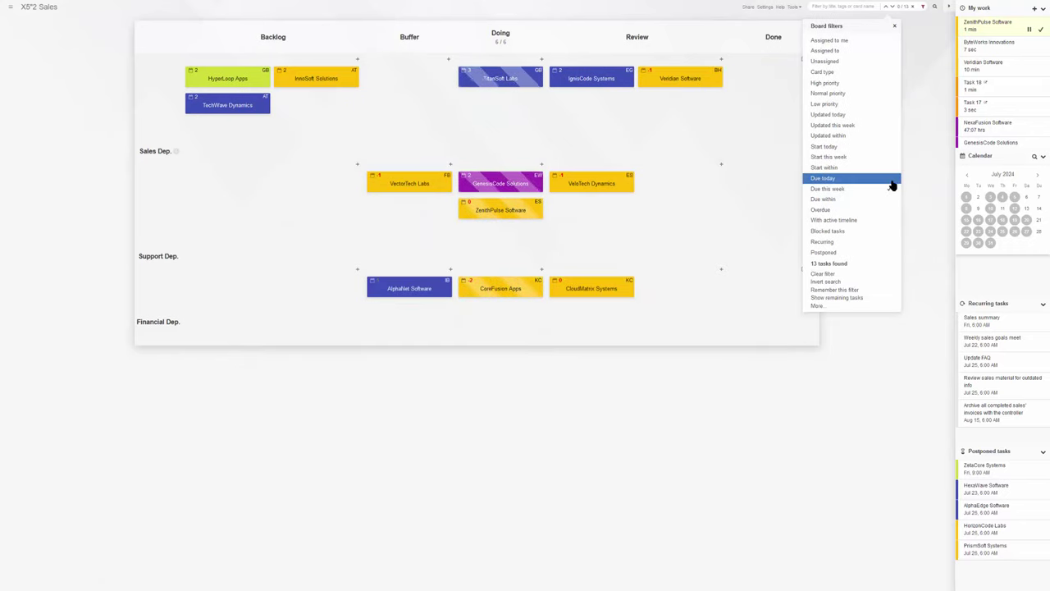
left_click(891, 178)
left_click(893, 189)
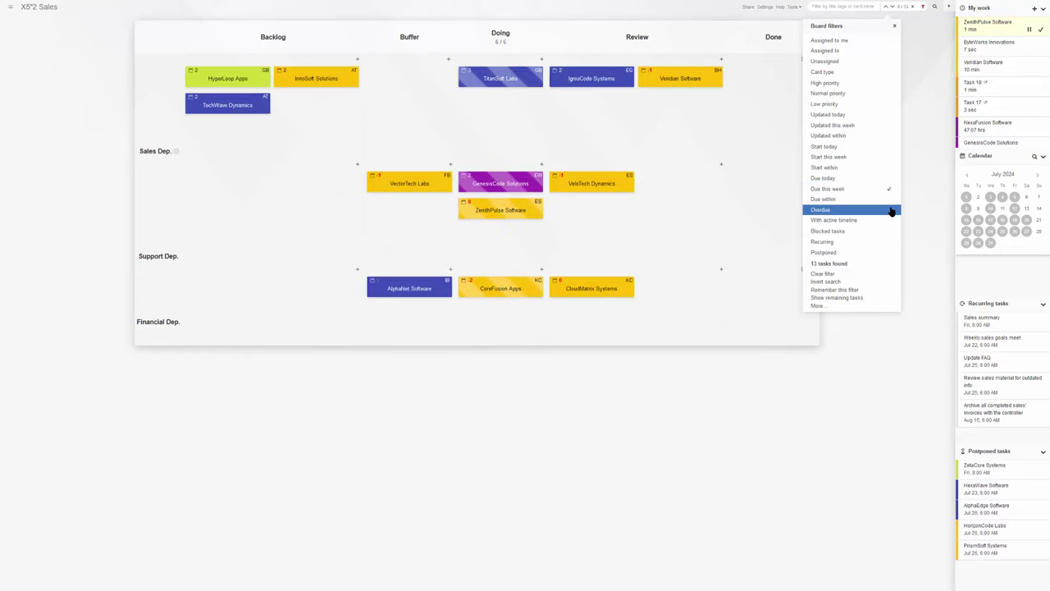
left_click(892, 211)
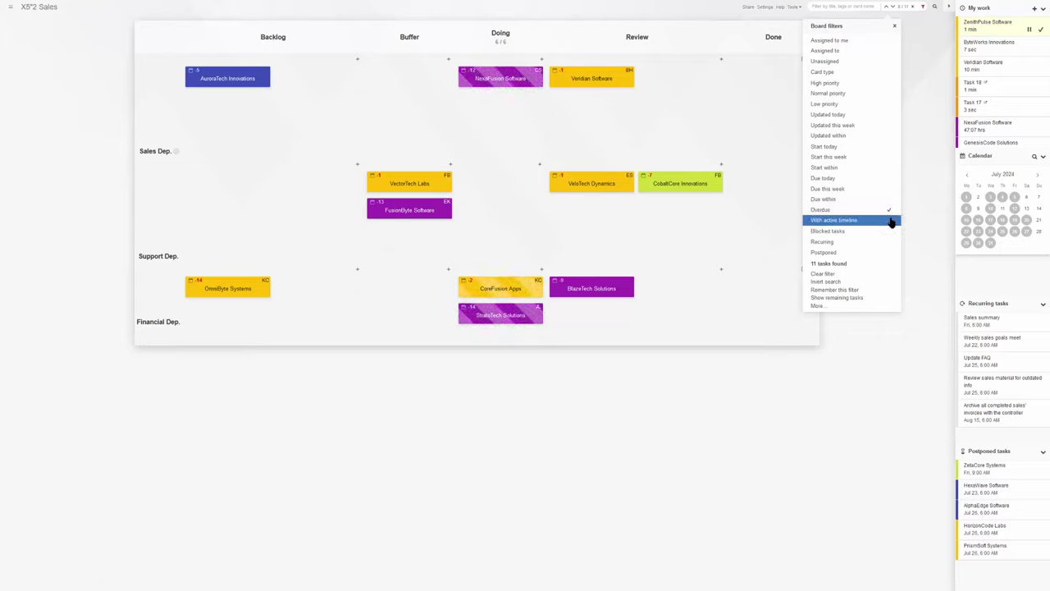
left_click(892, 221)
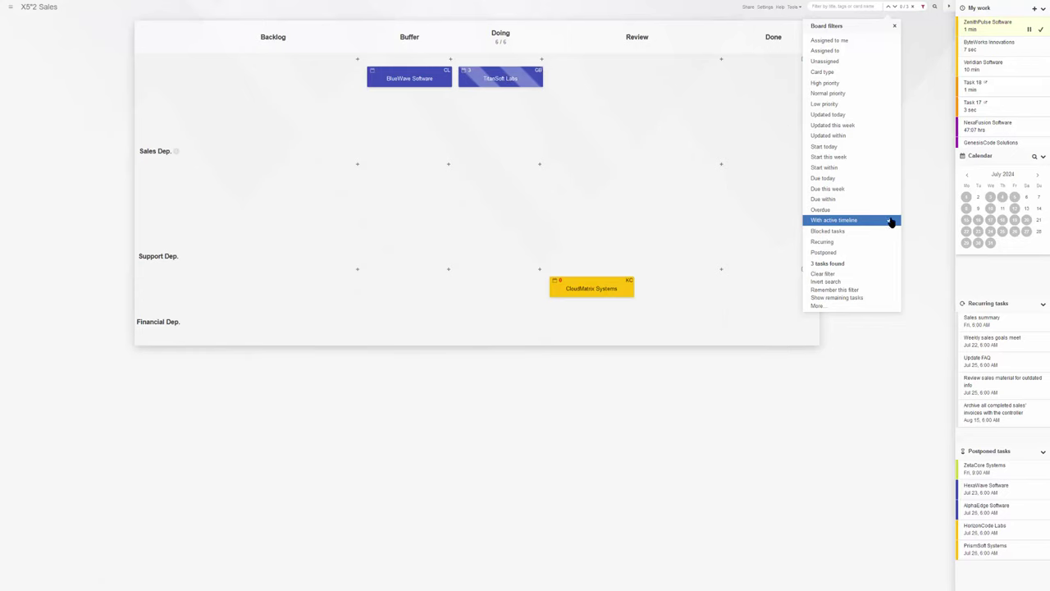
left_click(892, 211)
left_click(891, 221)
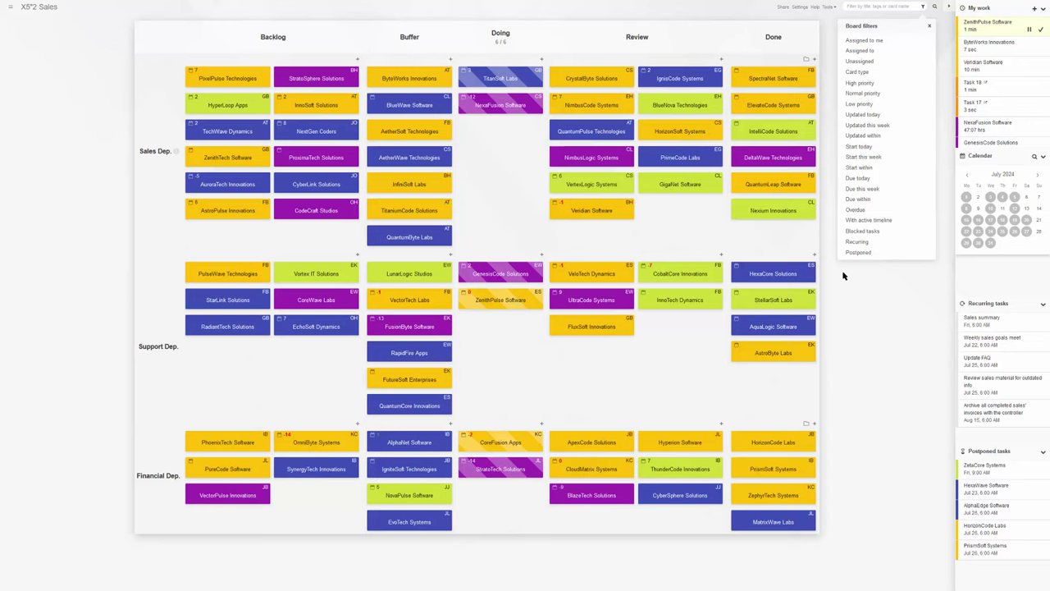
left_click(876, 297)
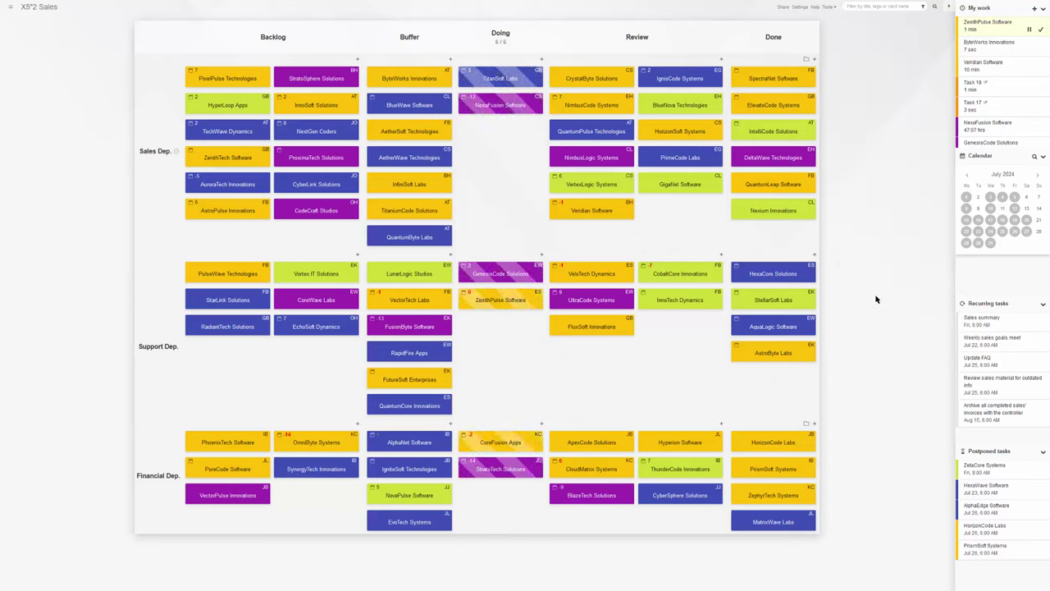